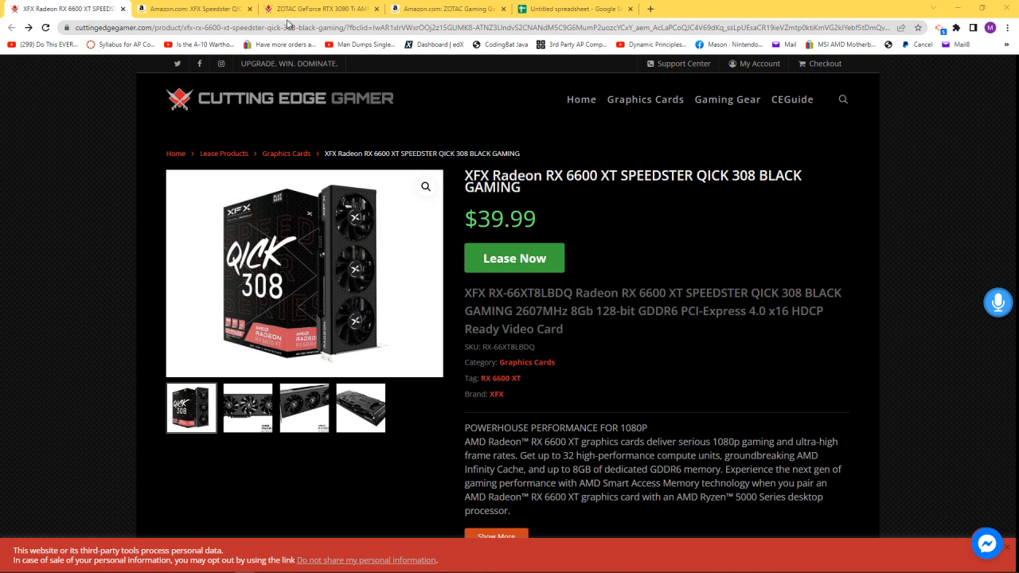
- Switch to the Amazon listing for the XFX Speedster QICK308 to read its $317.73 price
click(195, 8)
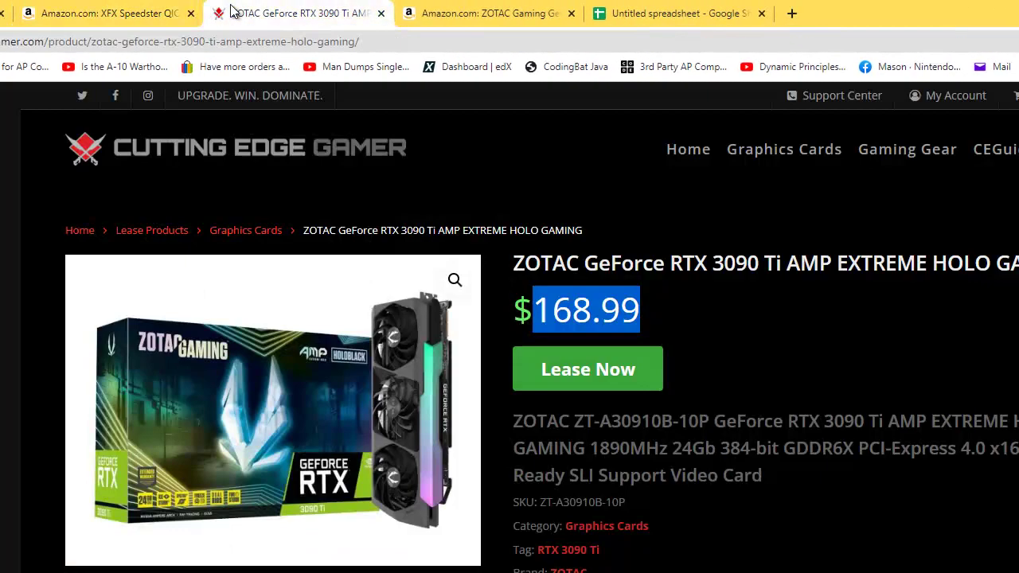
- Switch to the Cutting Edge Gamer lease page for the ZOTAC RTX 3090 Ti at $168.99
click(279, 8)
- Read the ZOTAC RTX 3090 Ti's $1,549.90 Amazon price, then return to the comparison spreadsheet
click(554, 13)
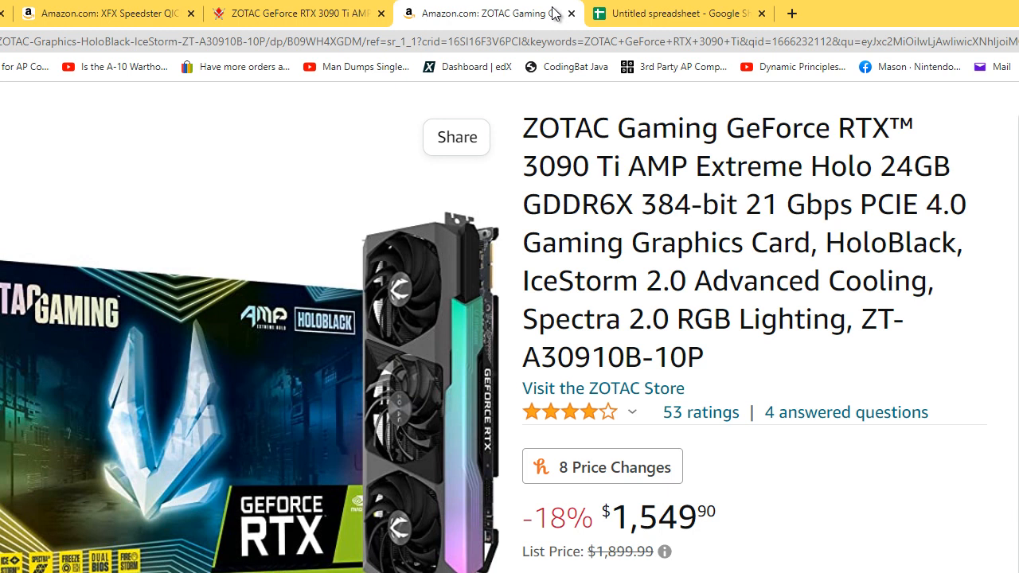
click(676, 14)
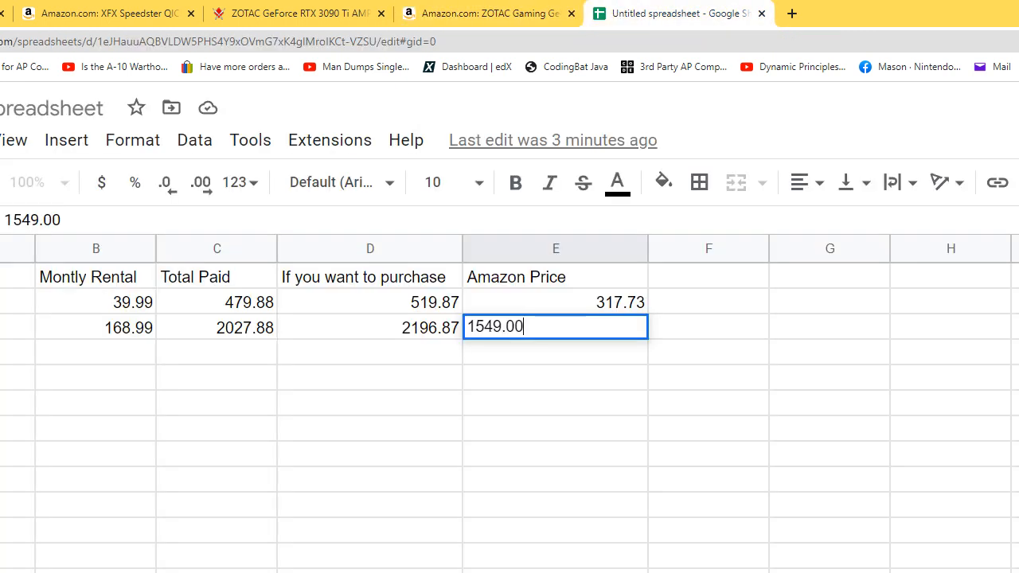
- Commit 1549 in E3, then review B2 rental, C2 Total Paid and D2 purchase-cost formulas, and E2 price
click(32, 307)
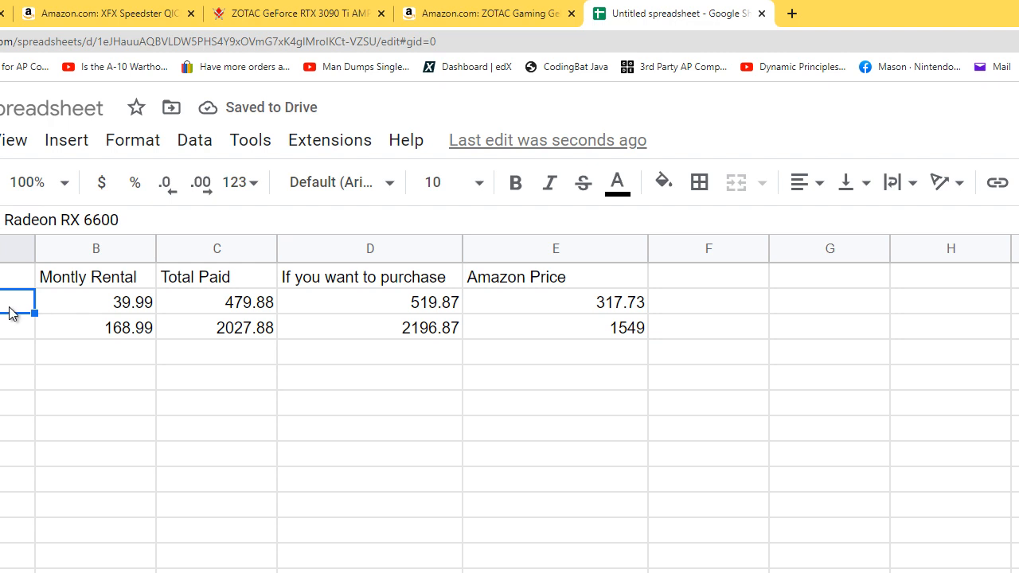
click(102, 312)
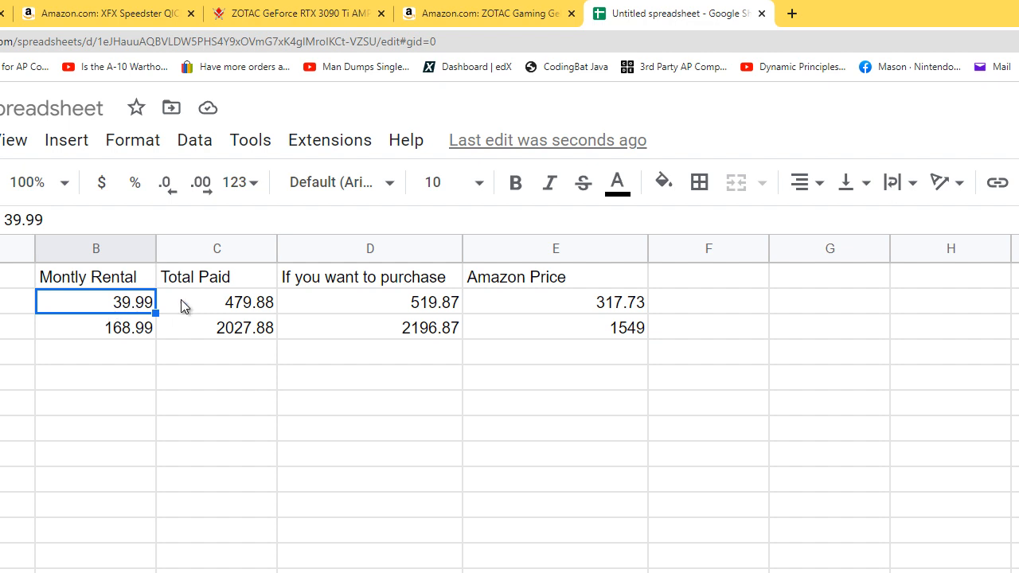
click(181, 299)
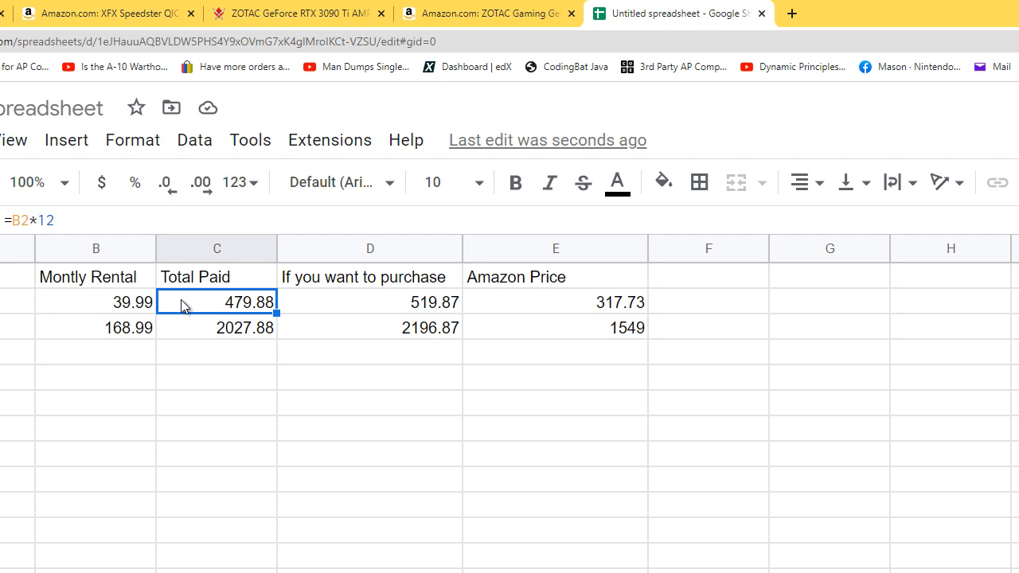
click(183, 305)
click(348, 308)
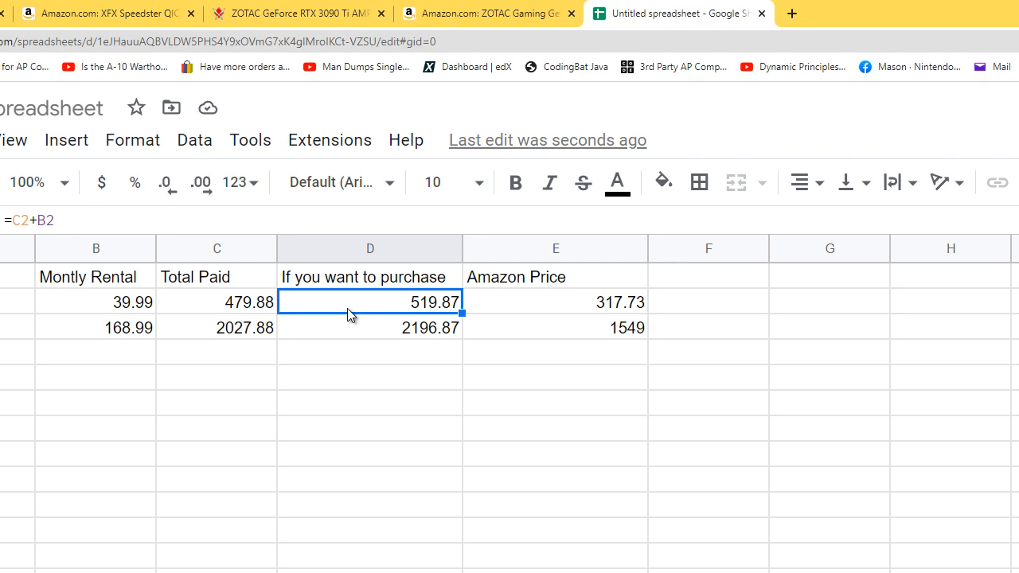
click(540, 310)
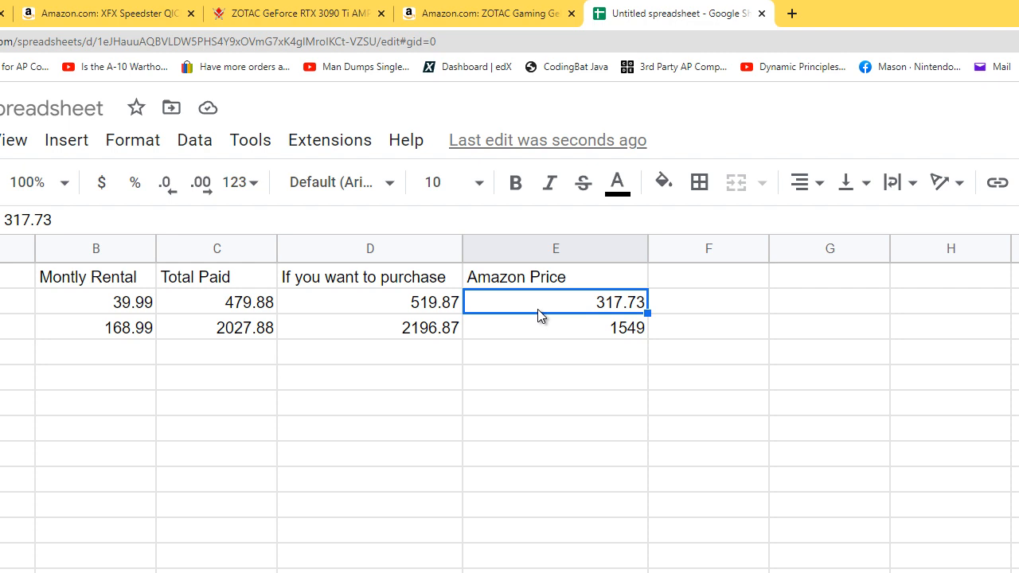
click(54, 331)
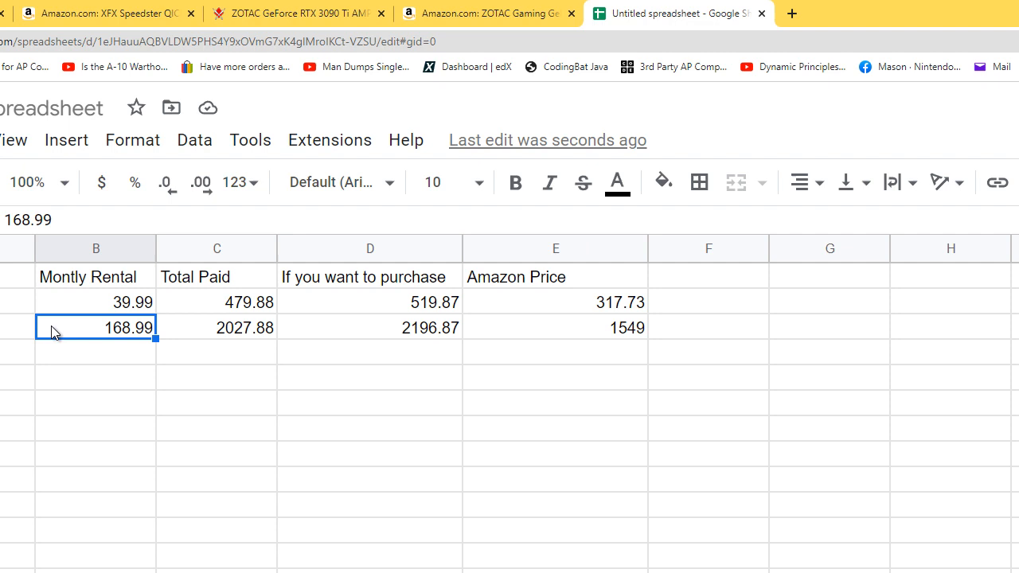
click(206, 330)
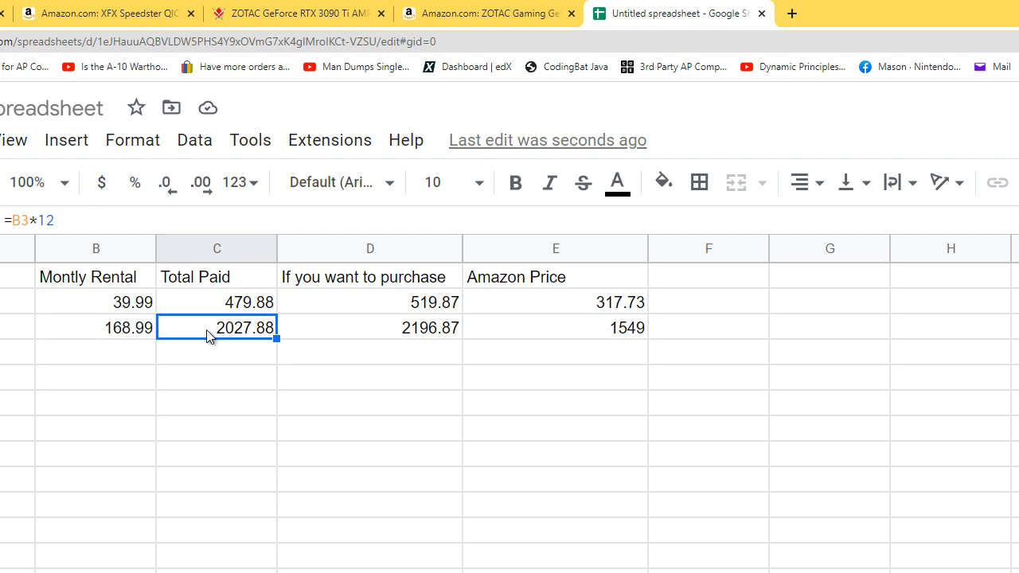
click(349, 331)
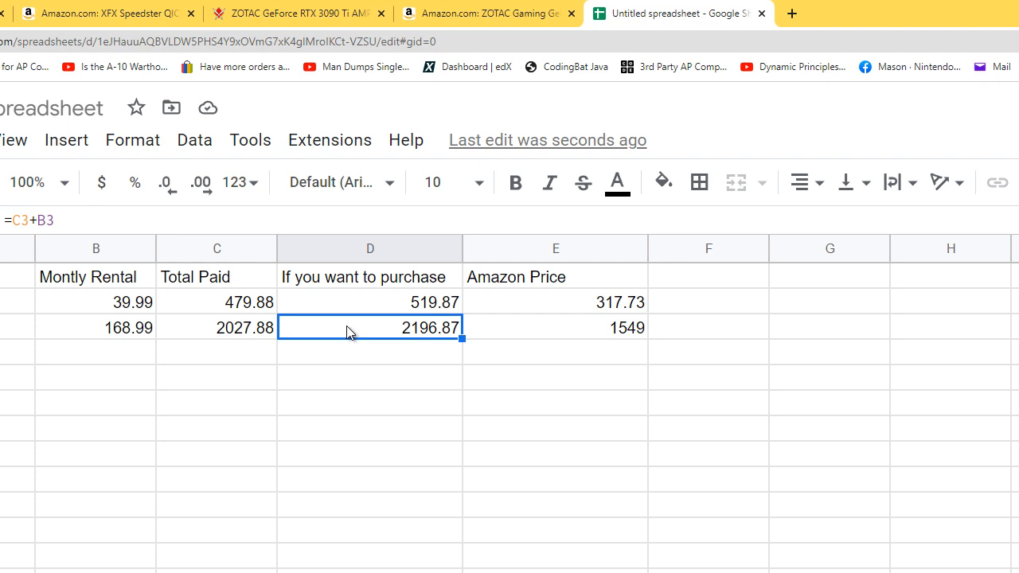
click(598, 333)
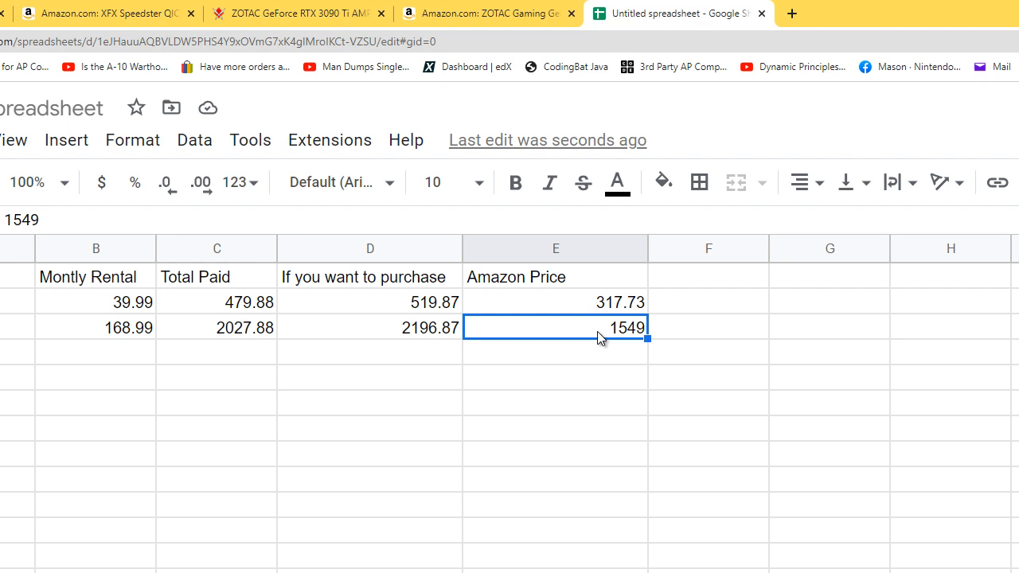
click(604, 312)
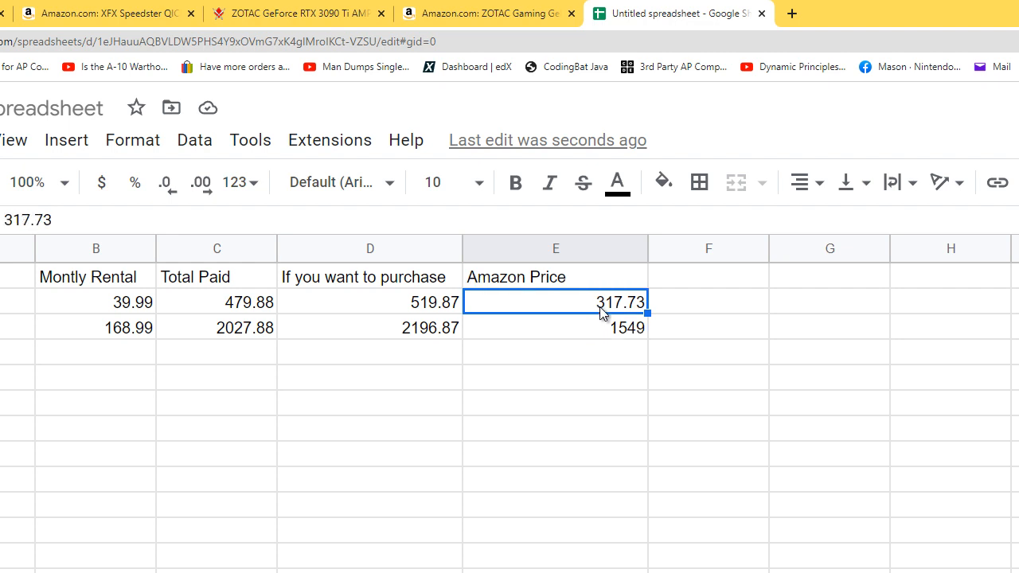
click(604, 313)
click(430, 308)
click(437, 333)
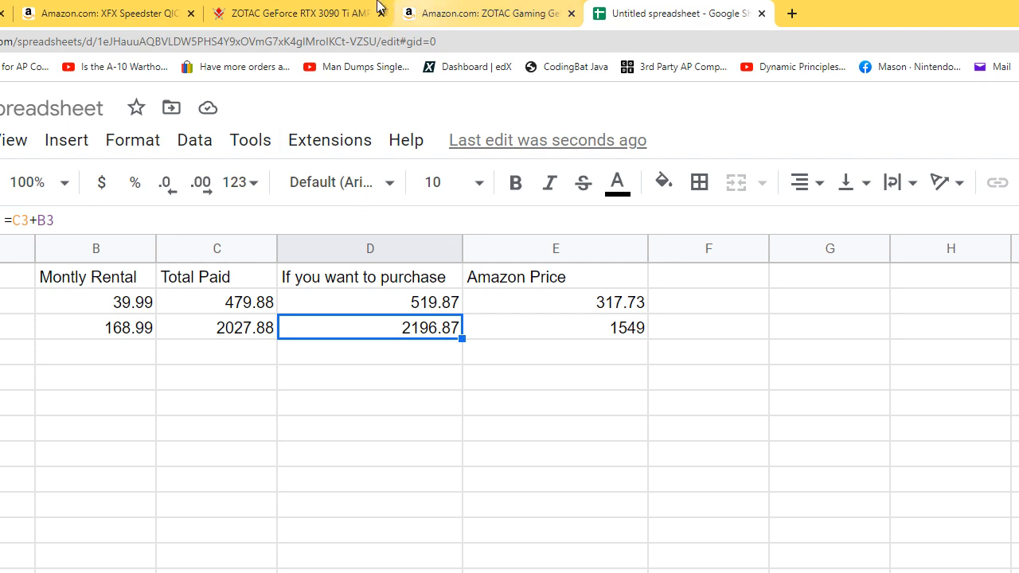
- Switch back to the ZOTAC RTX 3090 Ti lease page showing $168.99
click(295, 13)
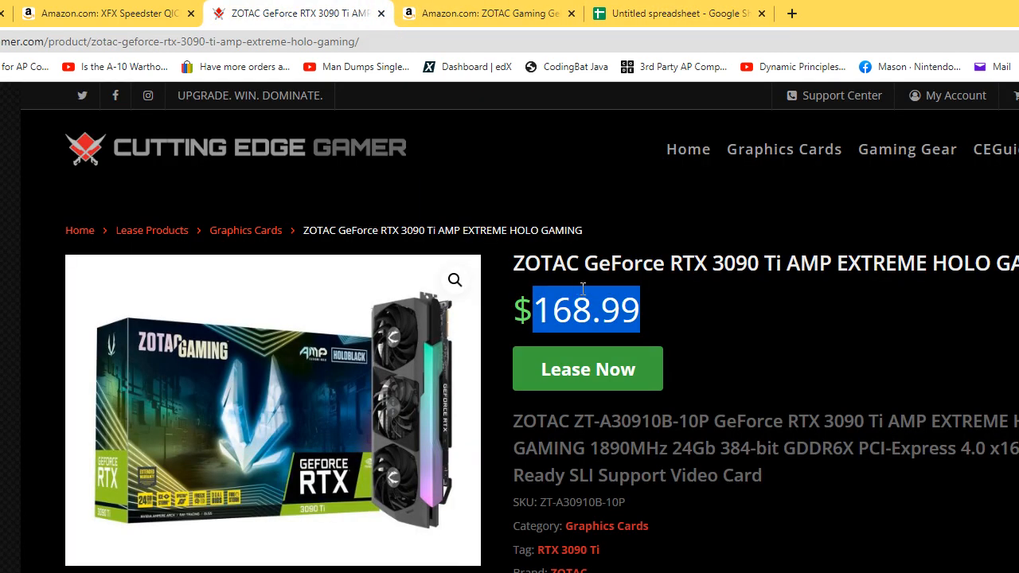